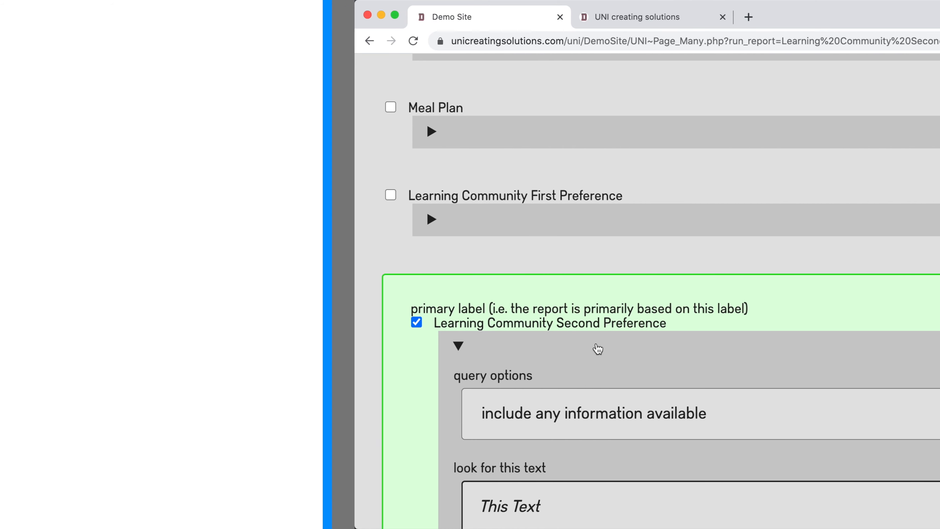
Step: Set the query options of the Learning Community Second Preference label to 'label does not exist'
click(635, 427)
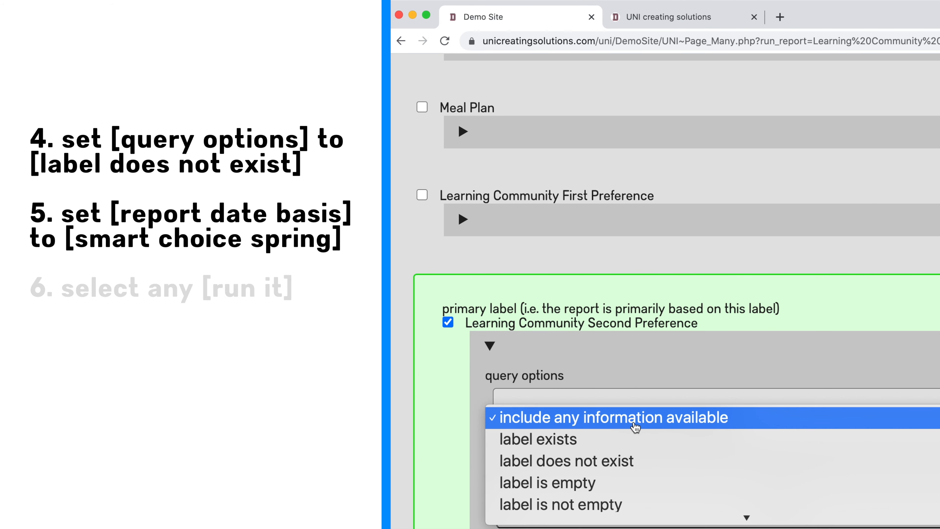
click(631, 460)
scroll(631, 463, down, 3)
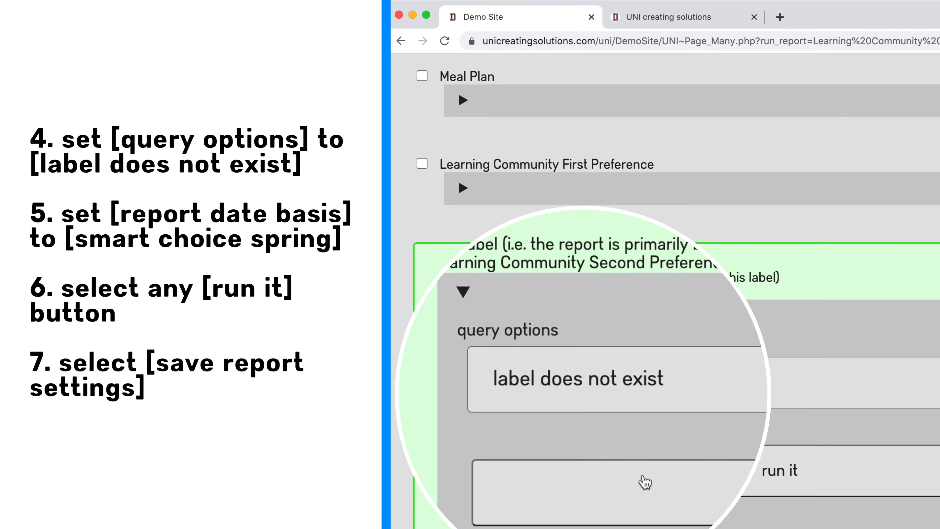
Step: Keep the report date basis on smart choice fall and run the report
scroll(632, 462, down, 15)
scroll(631, 462, up, 15)
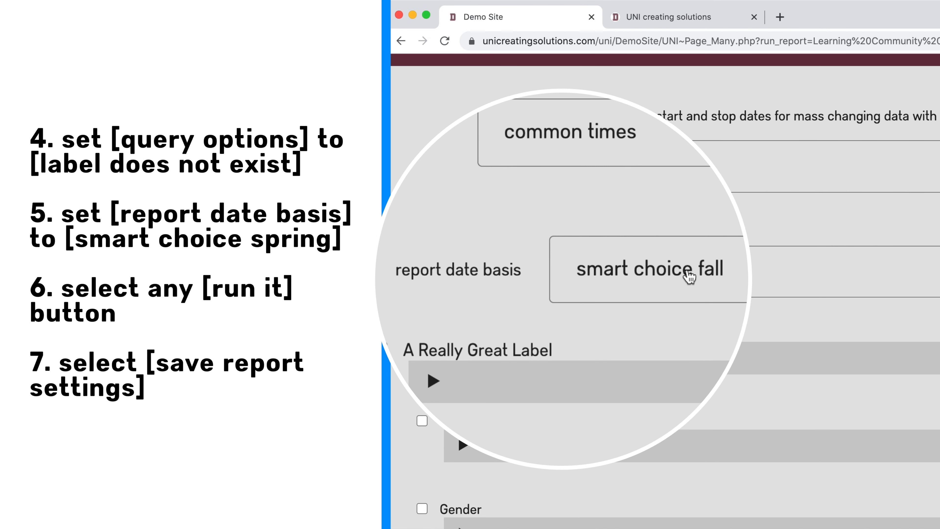
click(659, 274)
click(657, 273)
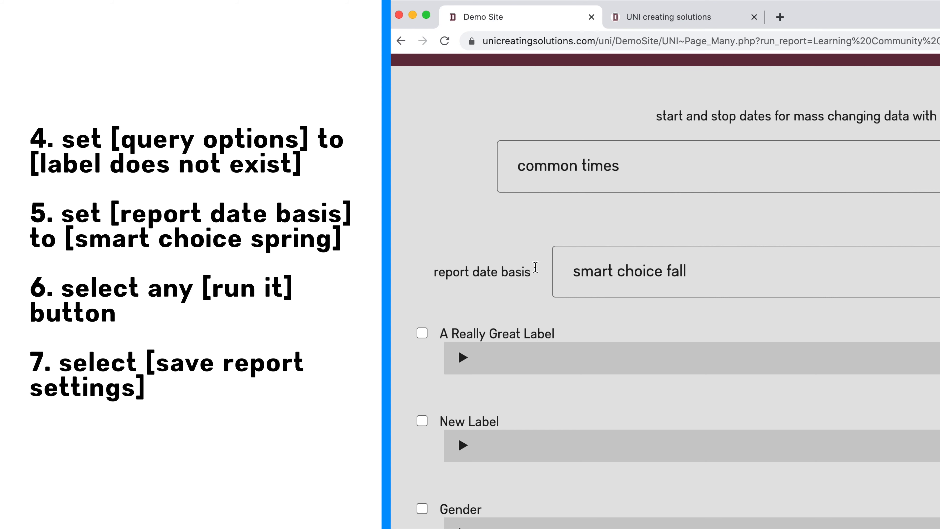
scroll(536, 266, down, 10)
scroll(537, 272, down, 15)
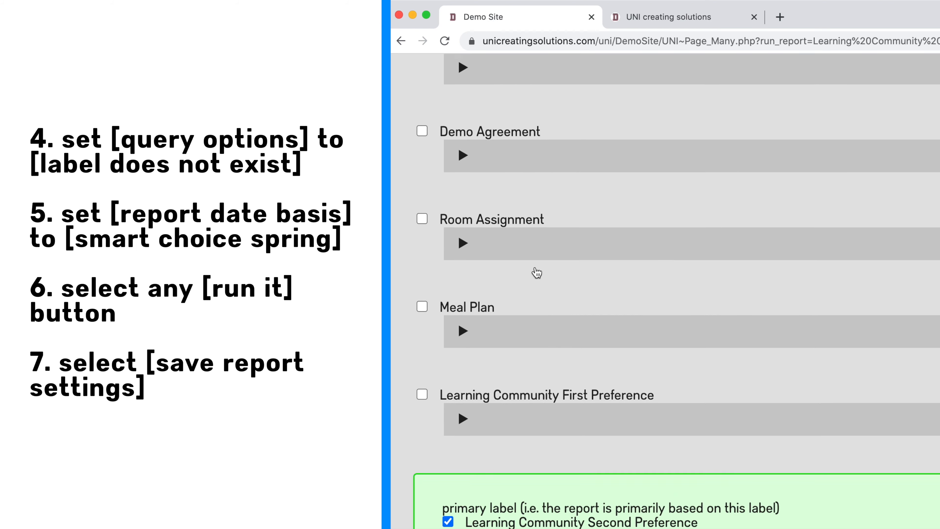
scroll(536, 269, up, 8)
scroll(537, 272, up, 2)
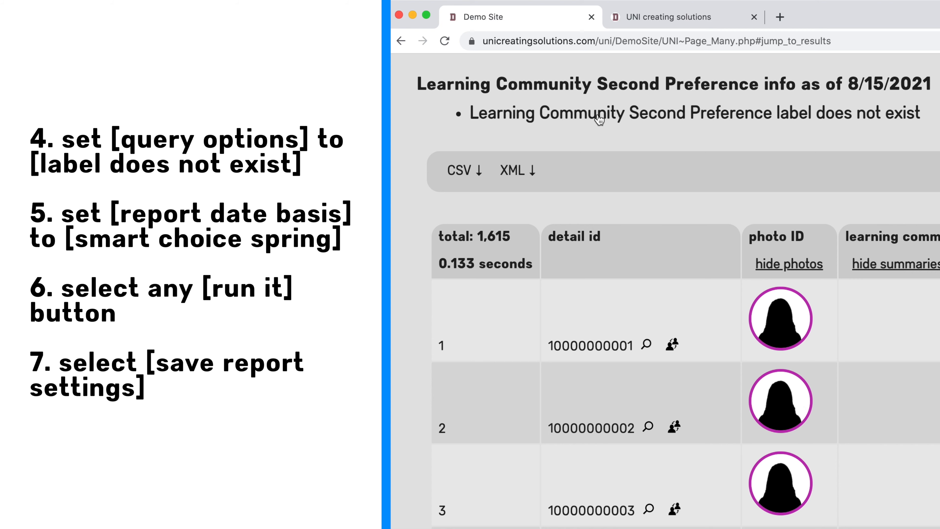
Step: Save the report settings as 'People who still need to update their Learning Community Second Preference' in the Demographics category
scroll(599, 119, up, 10)
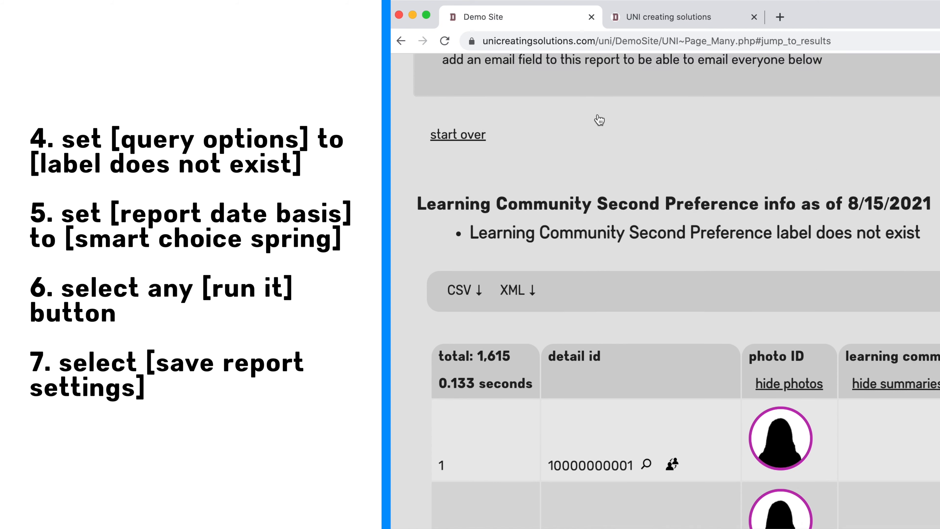
click(491, 197)
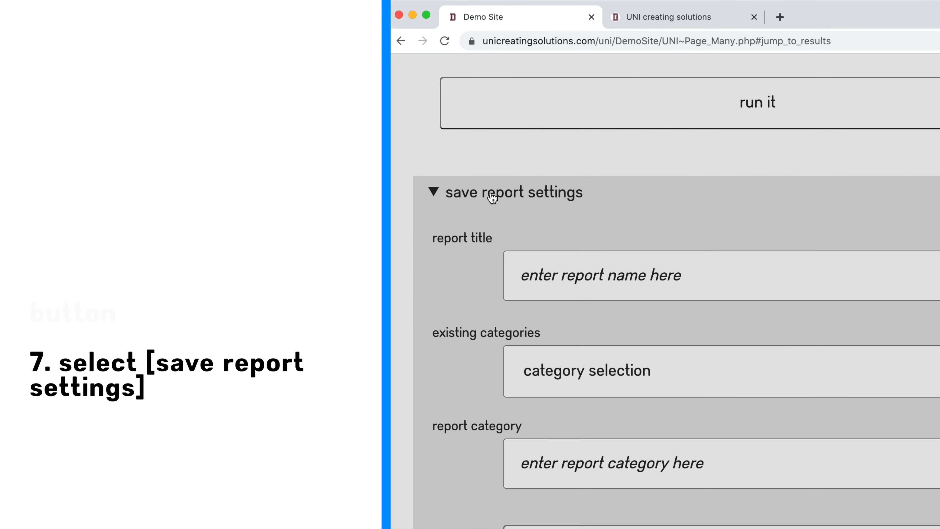
scroll(559, 277, down, 3)
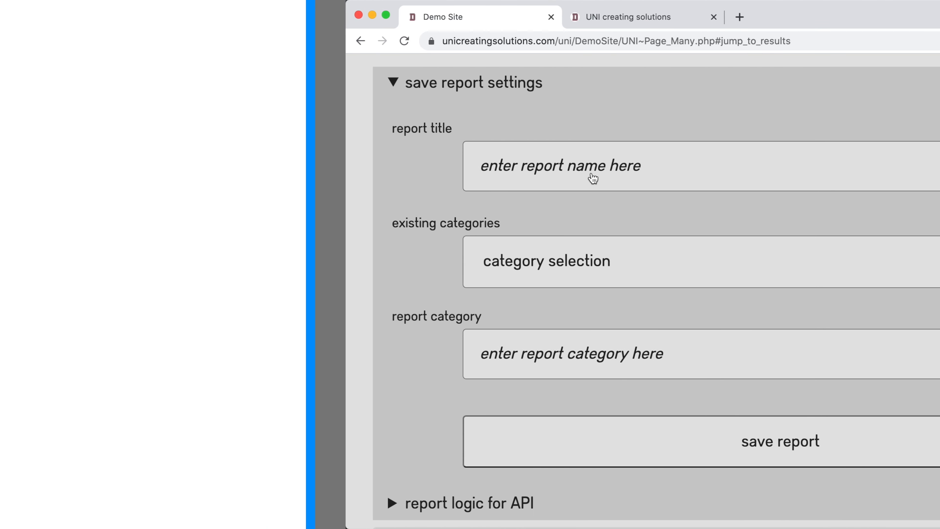
click(592, 178)
text(People)
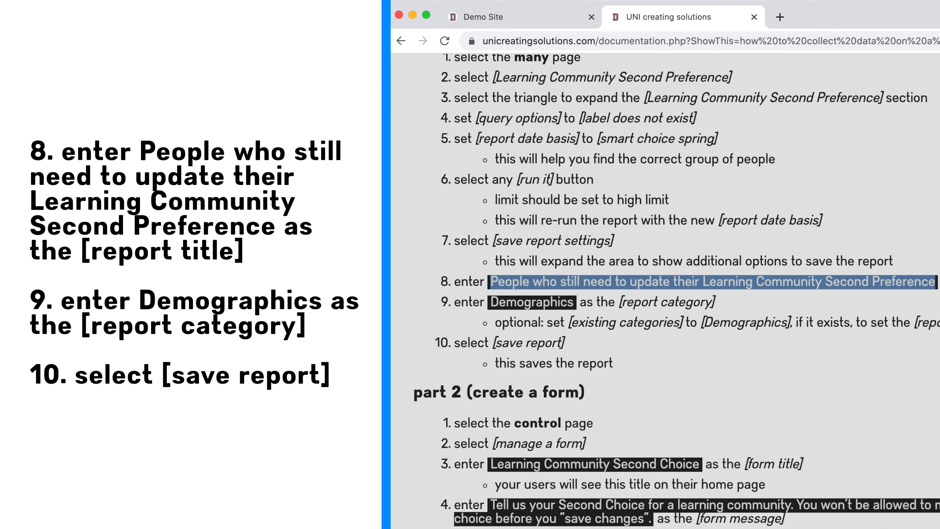
click(527, 20)
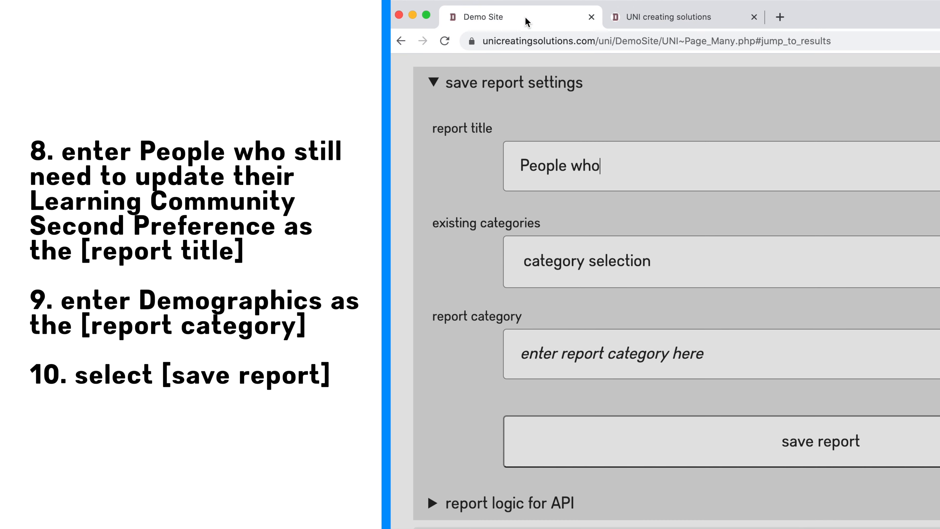
key(super+a)
text(People who still need to update their Learning Community Second Preference)
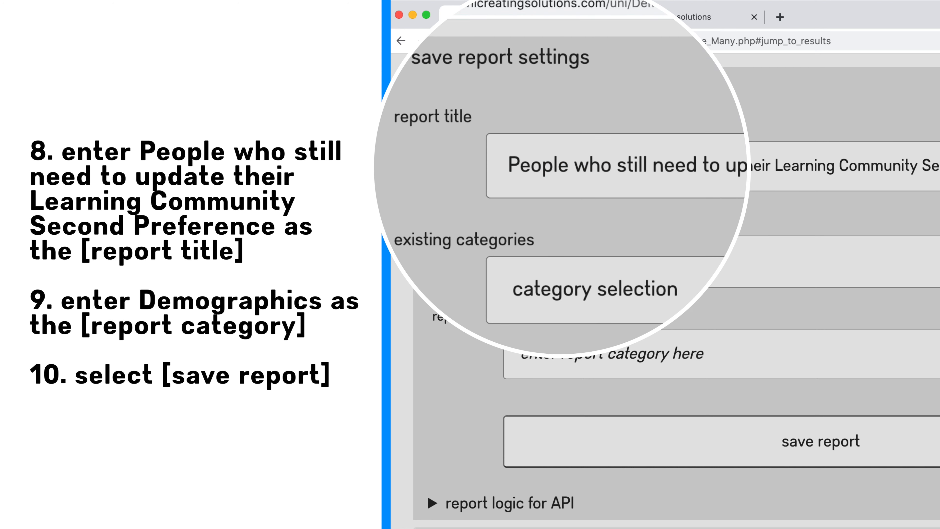
click(623, 274)
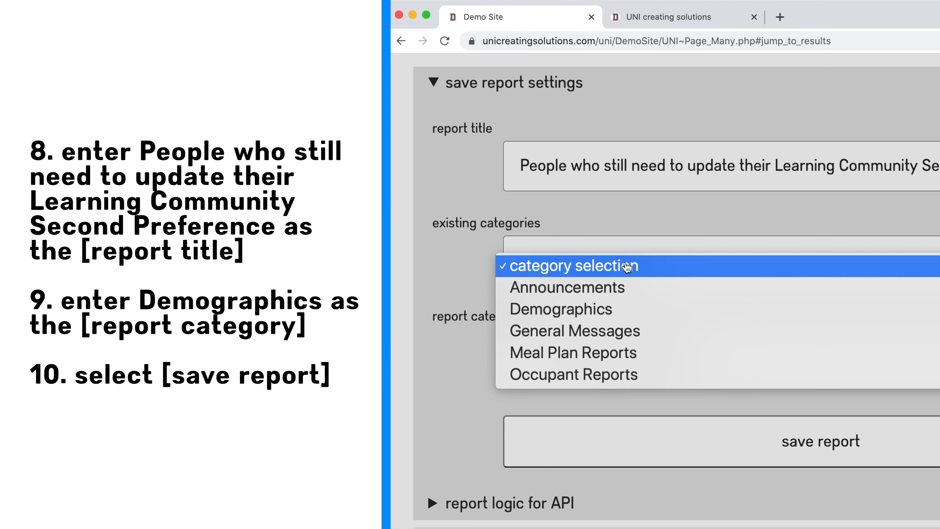
click(625, 309)
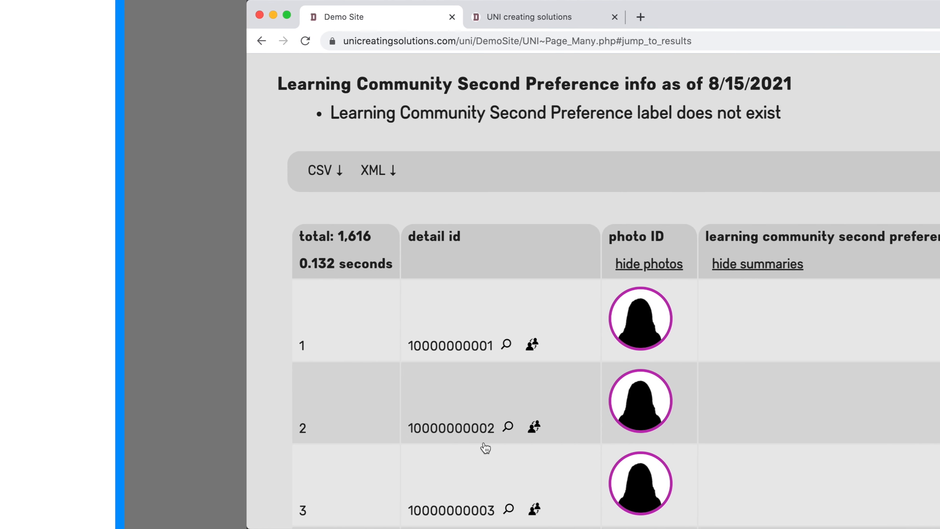
Step: Go to the control page and open the manage a form section
scroll(485, 448, up, 10)
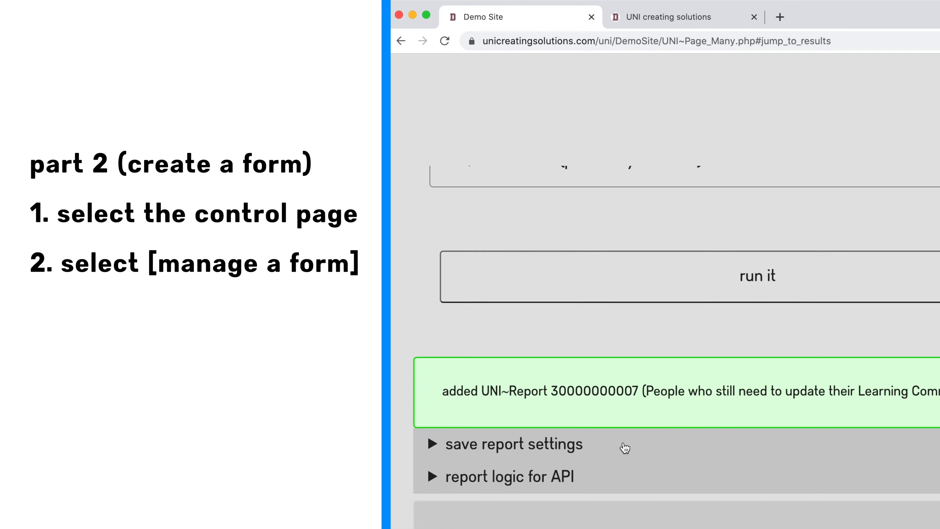
scroll(625, 448, up, 15)
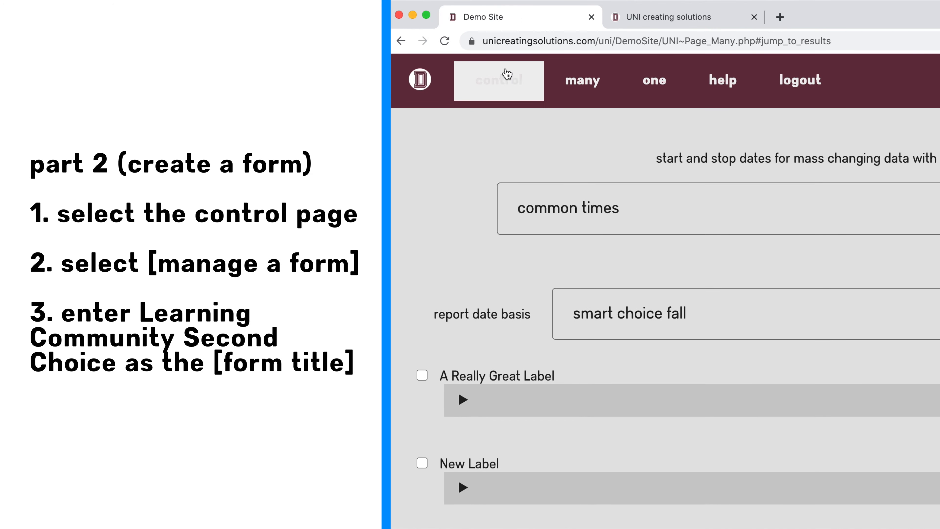
click(507, 74)
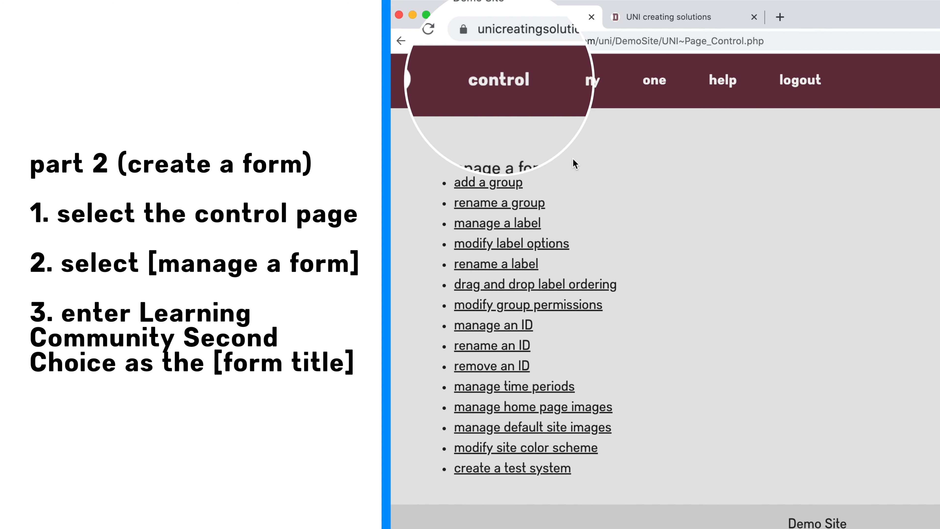
click(516, 148)
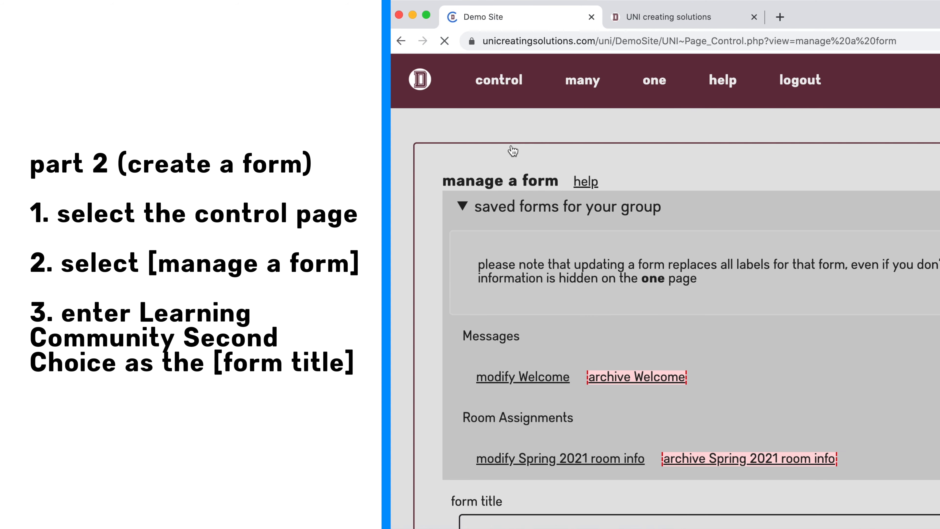
Step: Enter 'Learning Community Second Choice' as the form title
scroll(651, 196, down, 8)
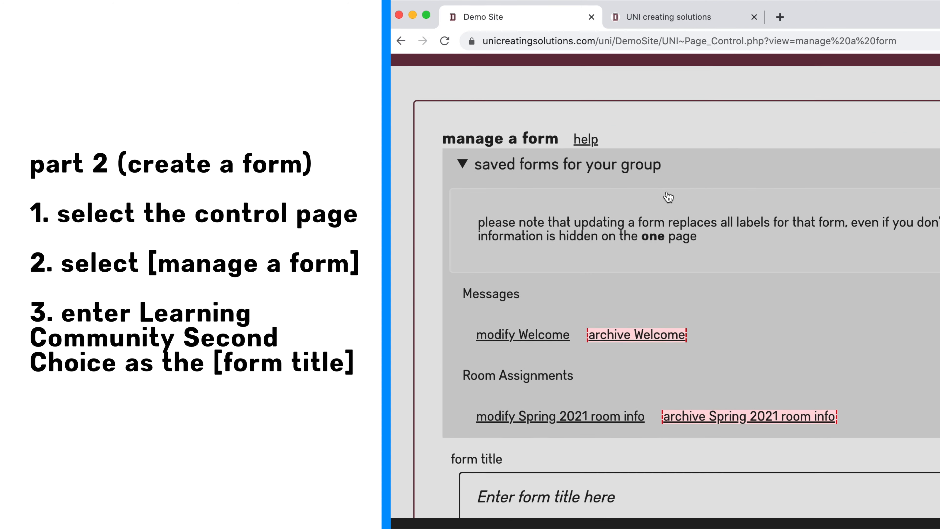
click(663, 246)
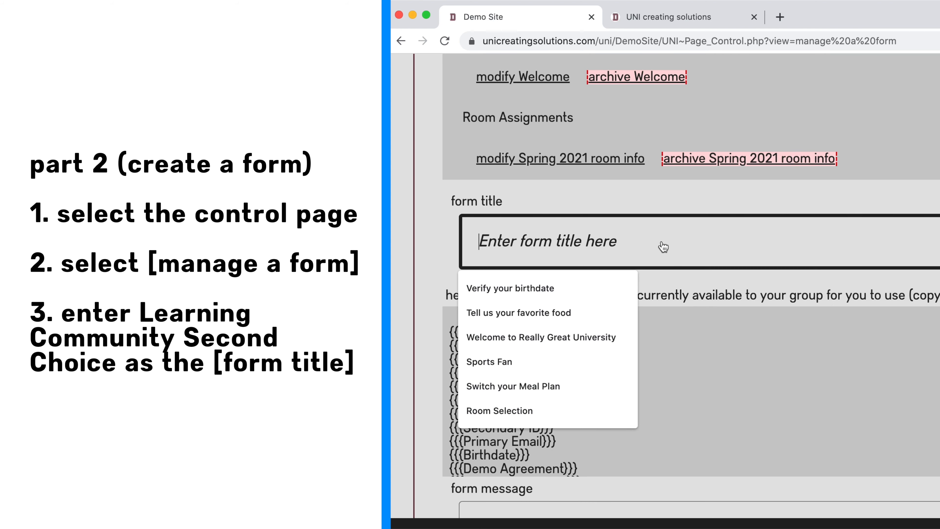
text(Learning Community First Choice)
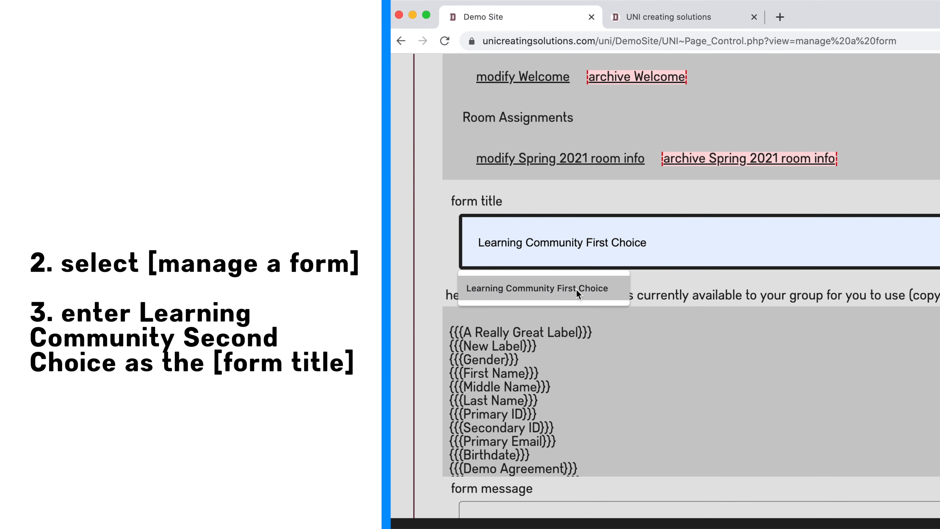
click(576, 289)
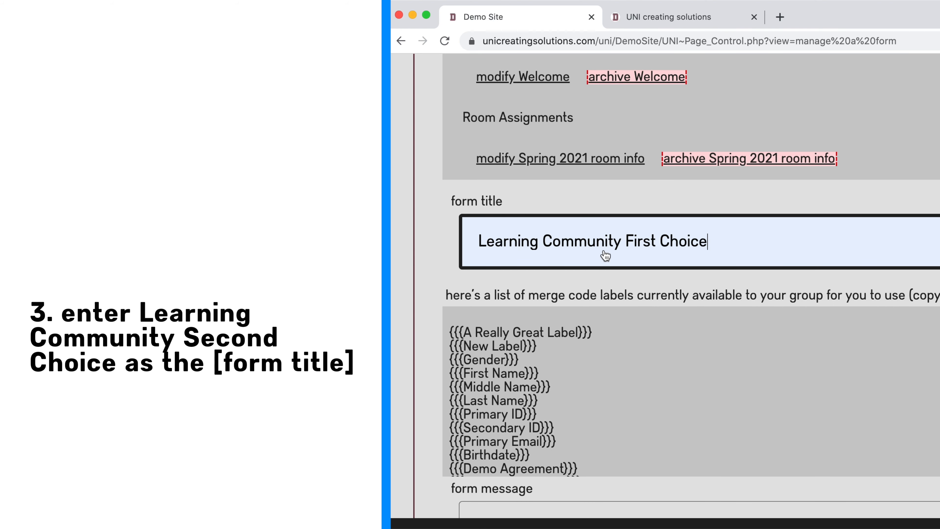
double_click(634, 244)
text(Second)
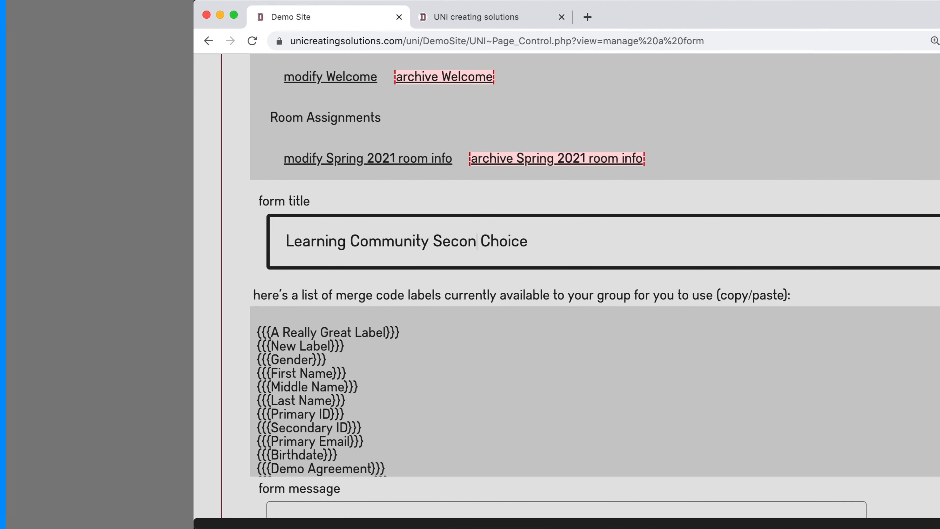
Step: Enter 'Tell us your 2nd choice. One try.' as the form message
scroll(592, 296, down, 6)
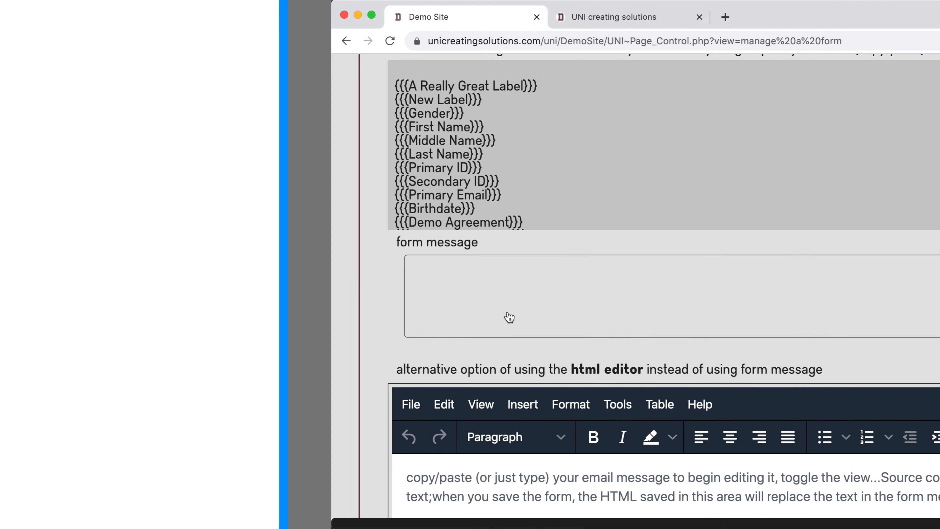
click(459, 318)
text(Tell )
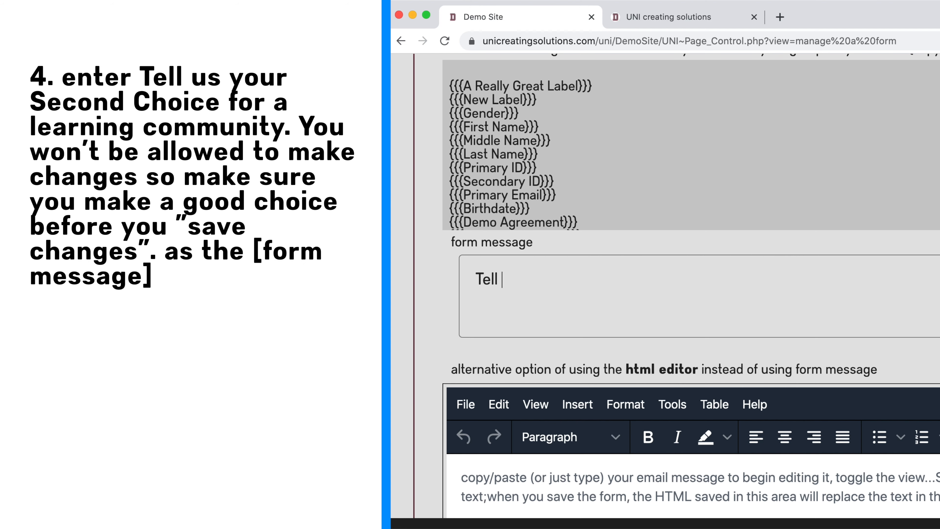
text(us your 2nd choice.  One try.)
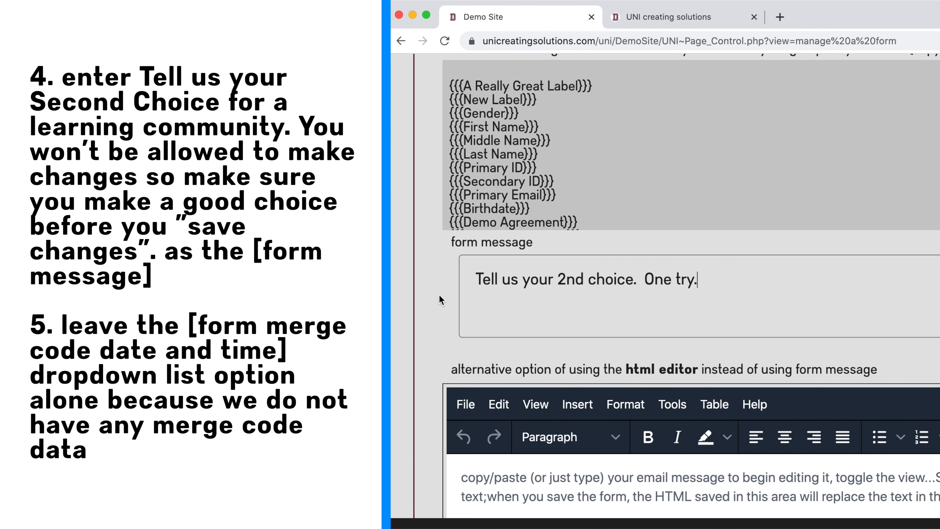
Step: Review the form merge code date and time options, leaving 'select an option from the list' chosen
scroll(440, 293, down, 8)
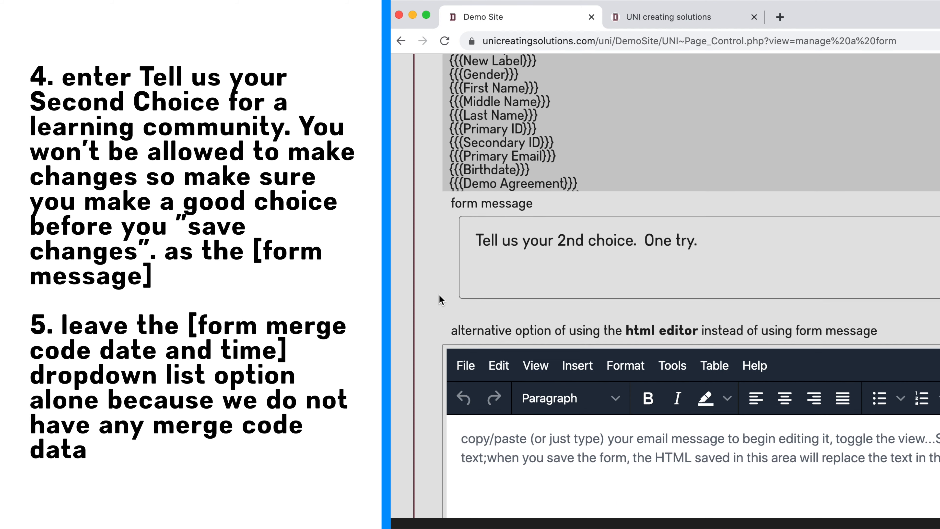
scroll(439, 295, down, 7)
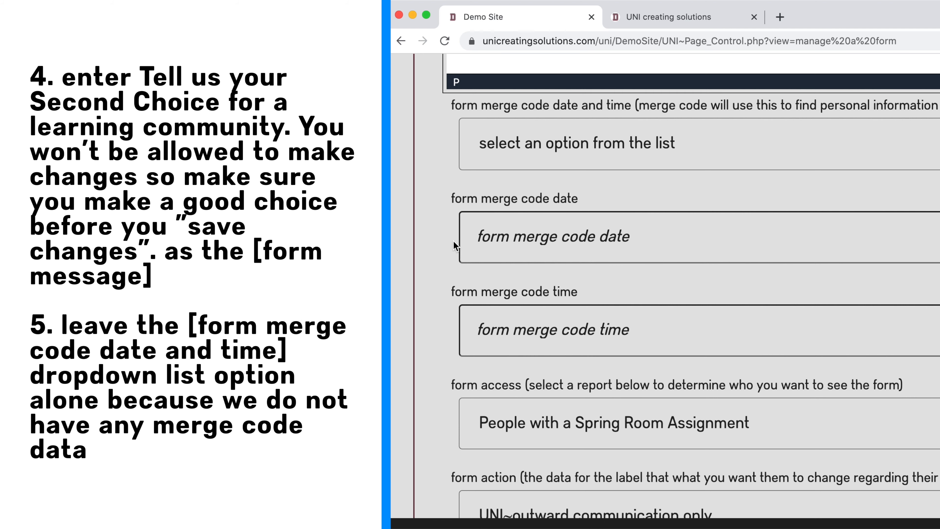
click(485, 149)
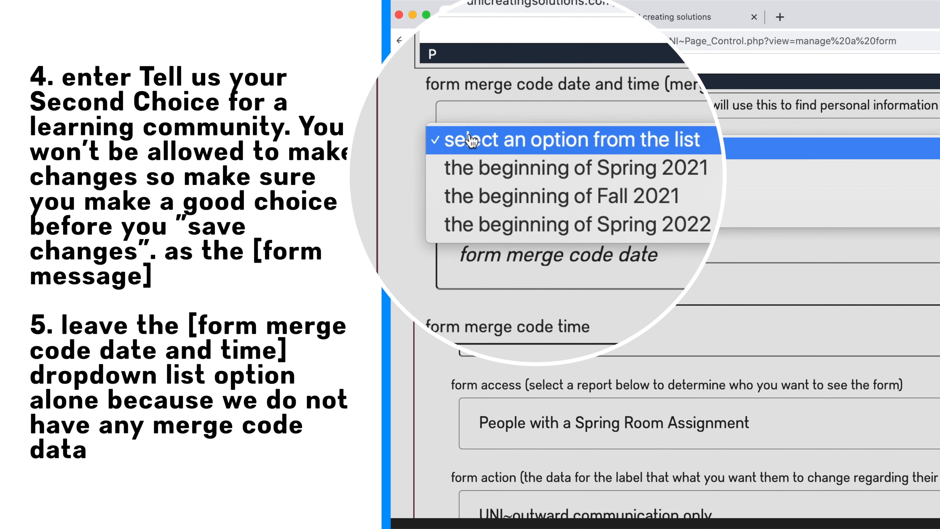
click(470, 141)
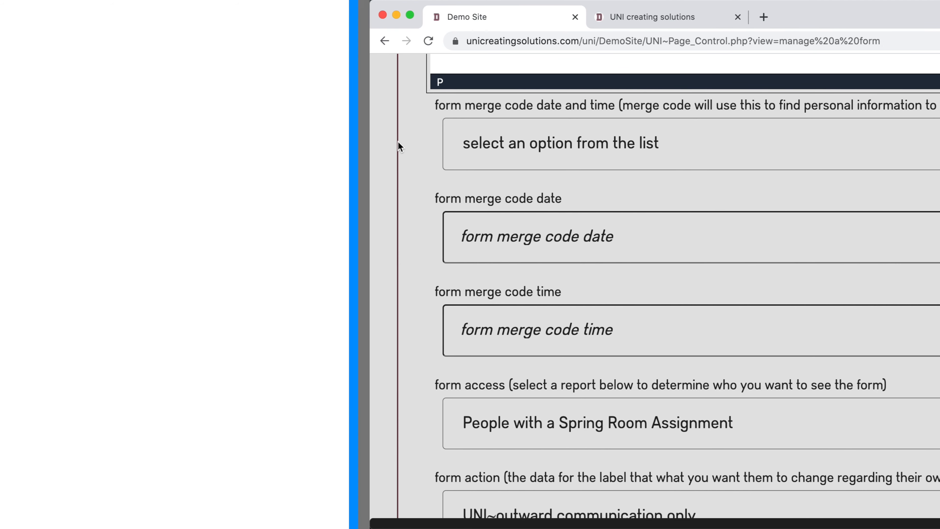
Step: Set the form access to the report 'People who still need to update their Learning Community Second Preference'
scroll(414, 141, down, 1)
scroll(358, 141, down, 2)
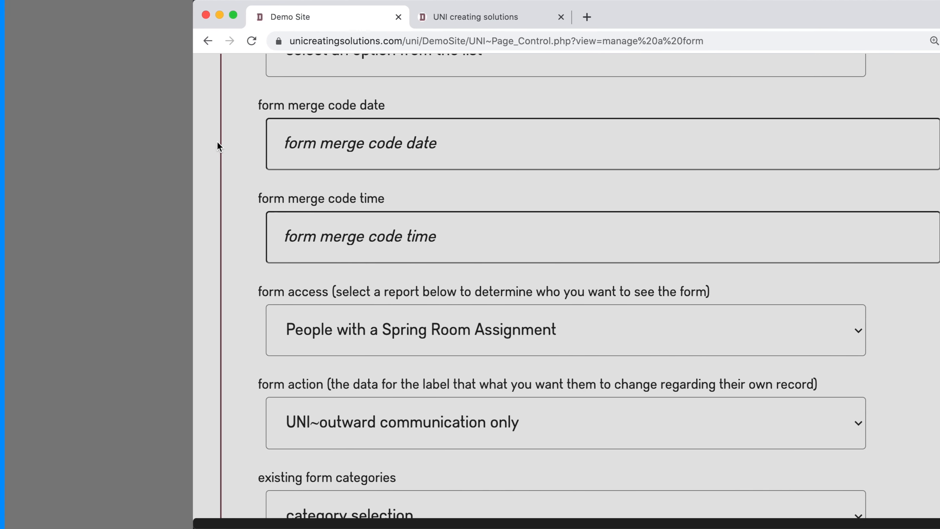
scroll(215, 140, down, 5)
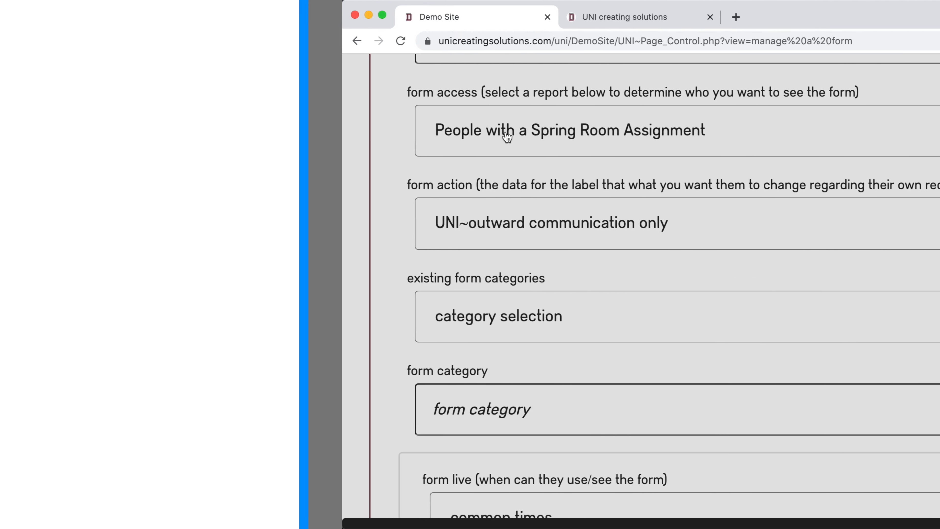
click(357, 134)
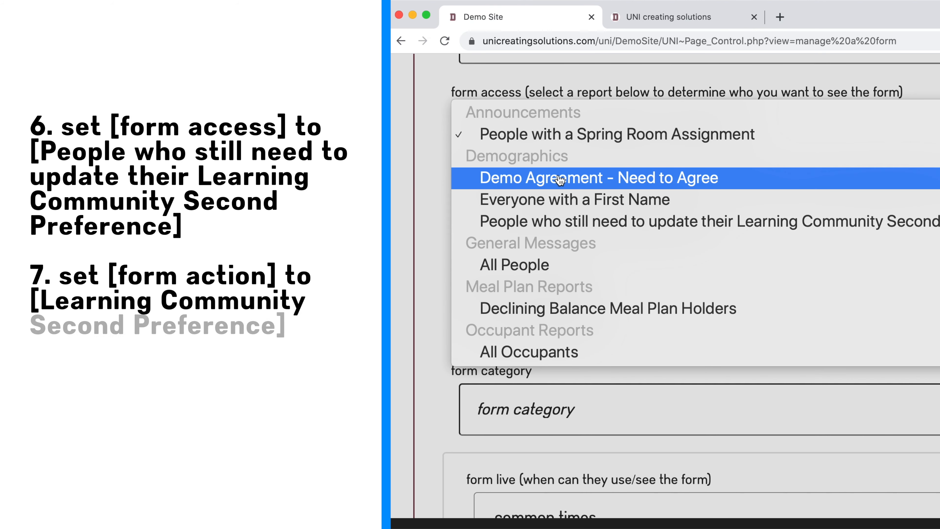
click(562, 223)
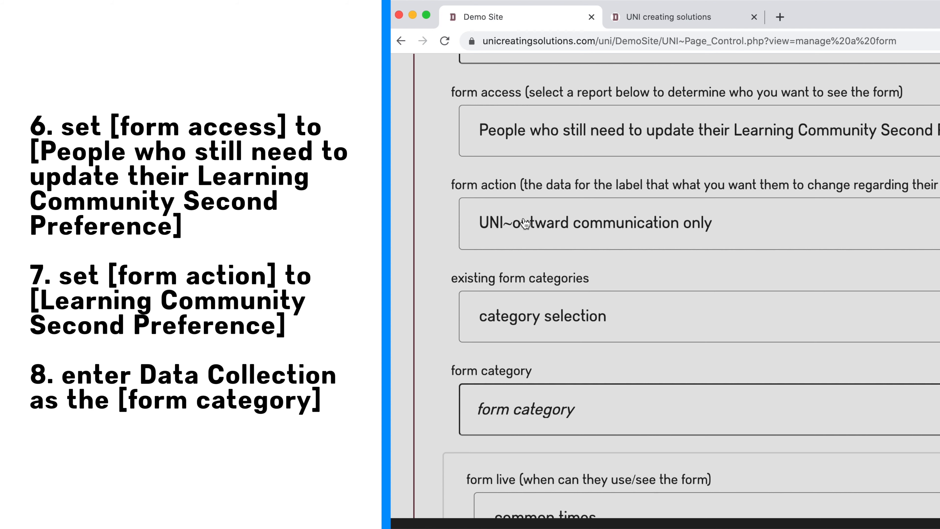
Step: Set the form action to 'Learning Community Second Preference'
click(530, 222)
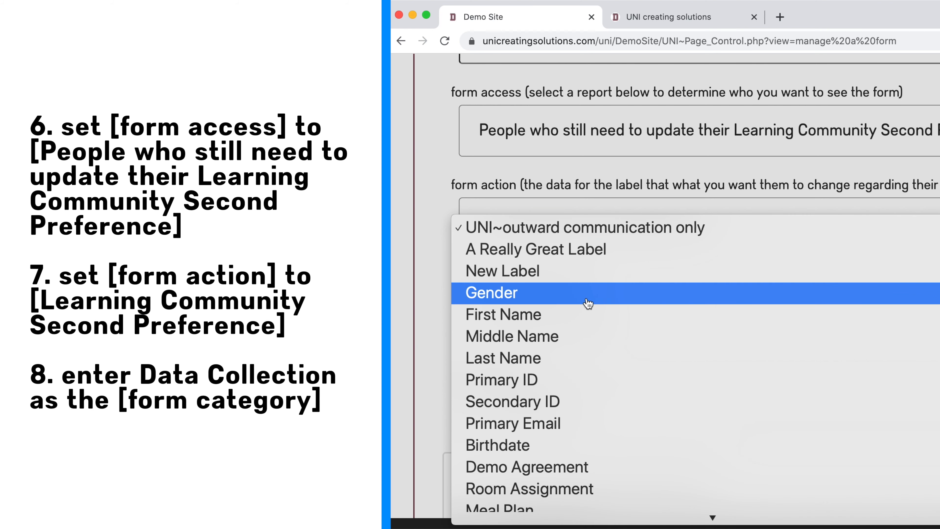
scroll(588, 301, down, 5)
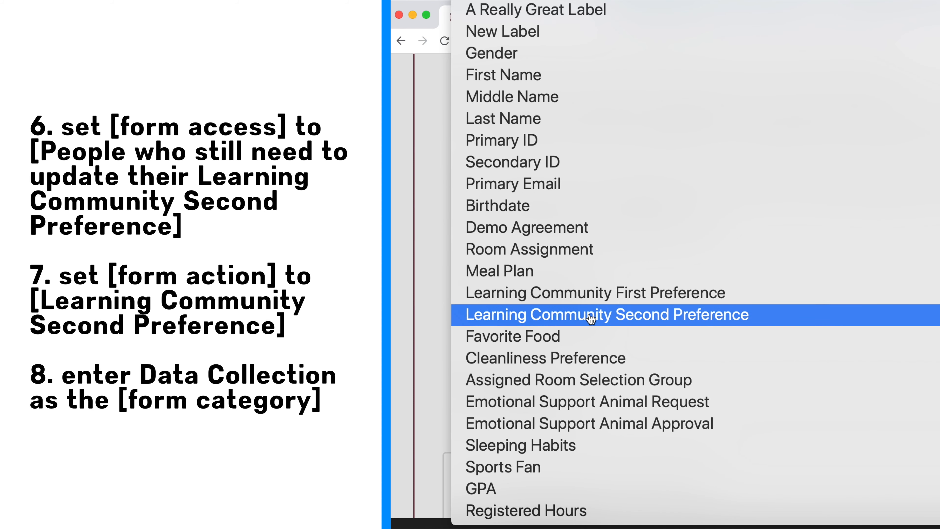
click(588, 313)
Step: Enter 'Data Collection' as the form category, leaving the existing form categories at 'category selection'
scroll(426, 258, down, 4)
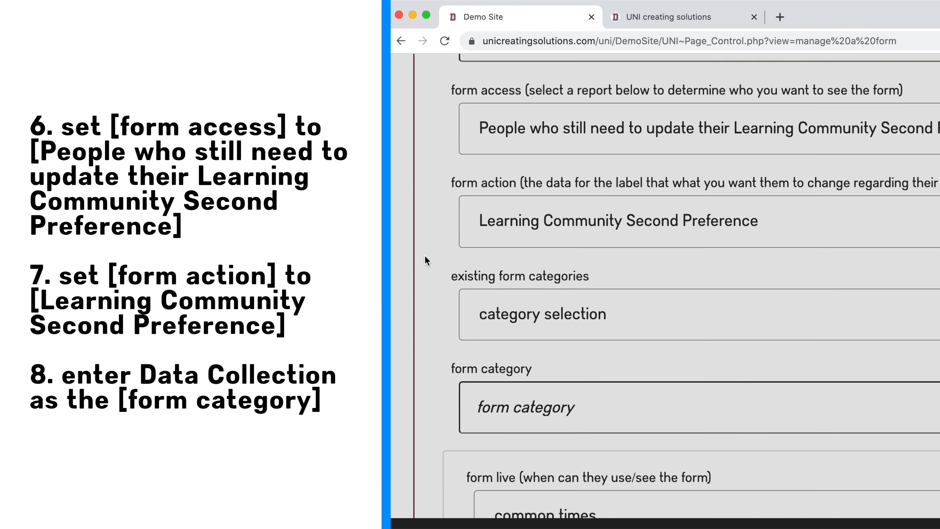
click(518, 175)
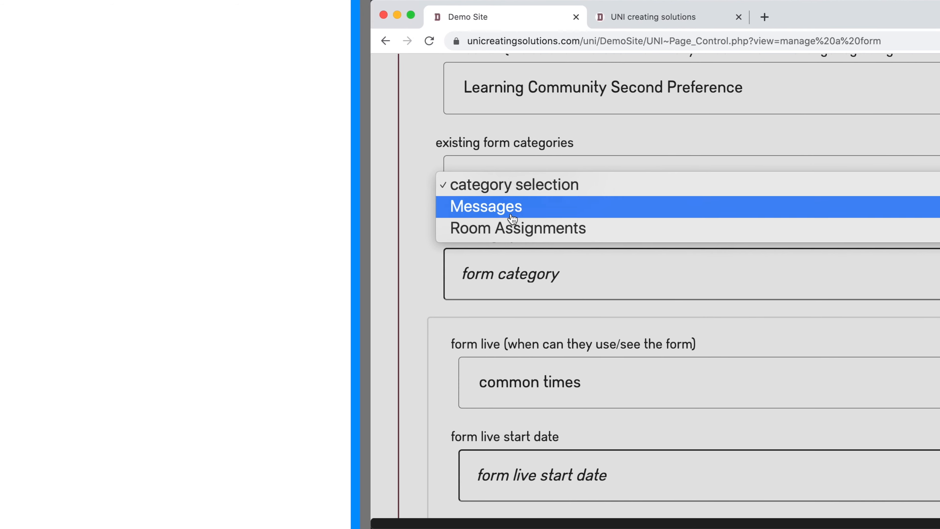
click(518, 275)
click(520, 278)
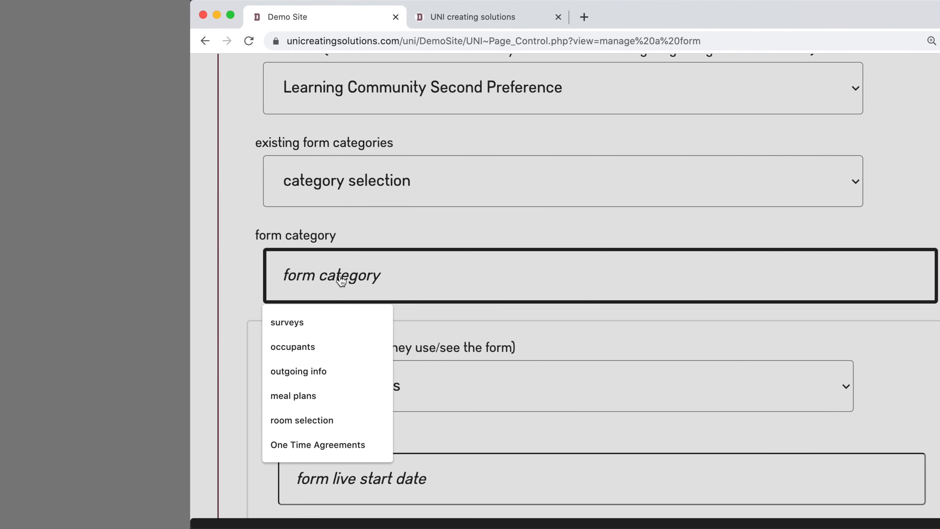
text(Data Collection)
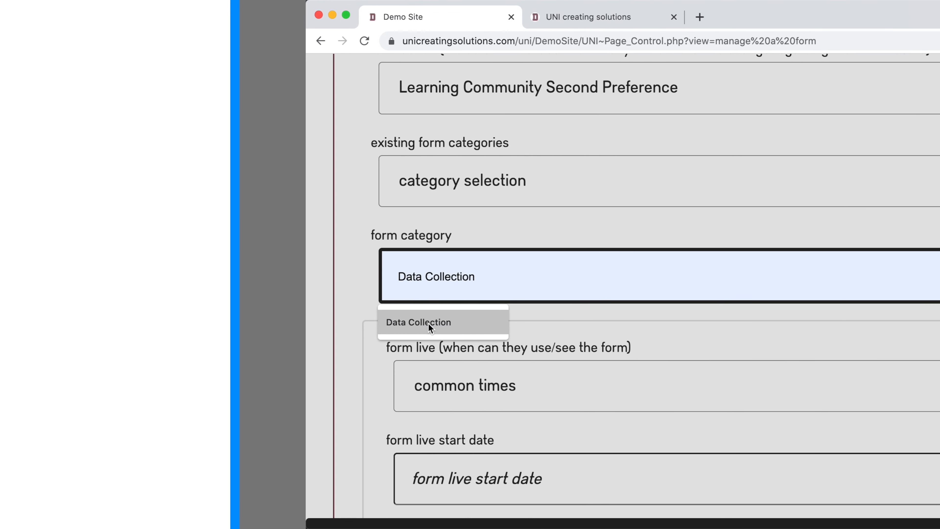
click(430, 327)
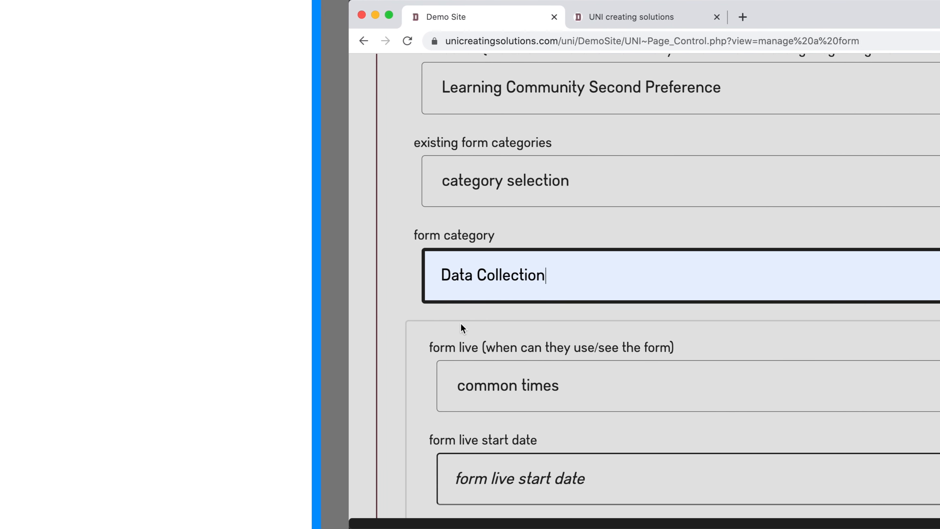
Step: Set the form live period to 'forever-ish'
scroll(345, 288, down, 5)
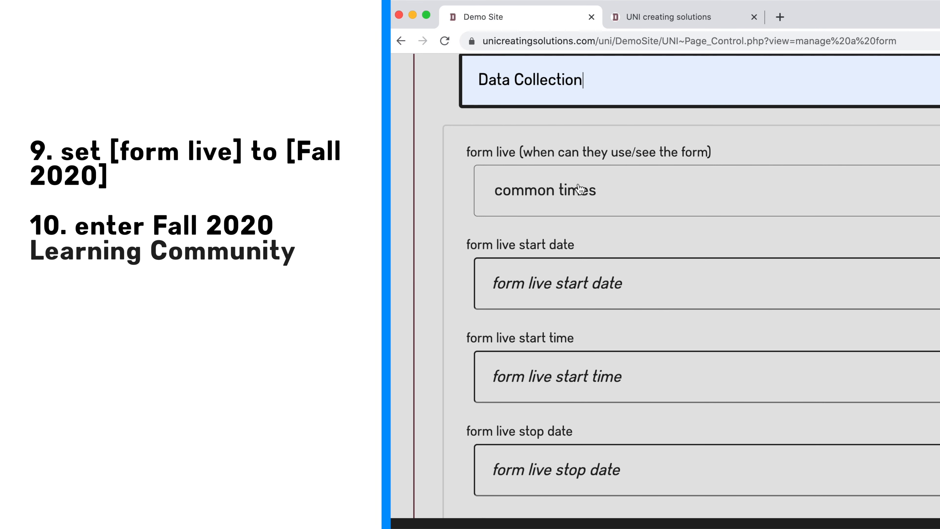
click(555, 190)
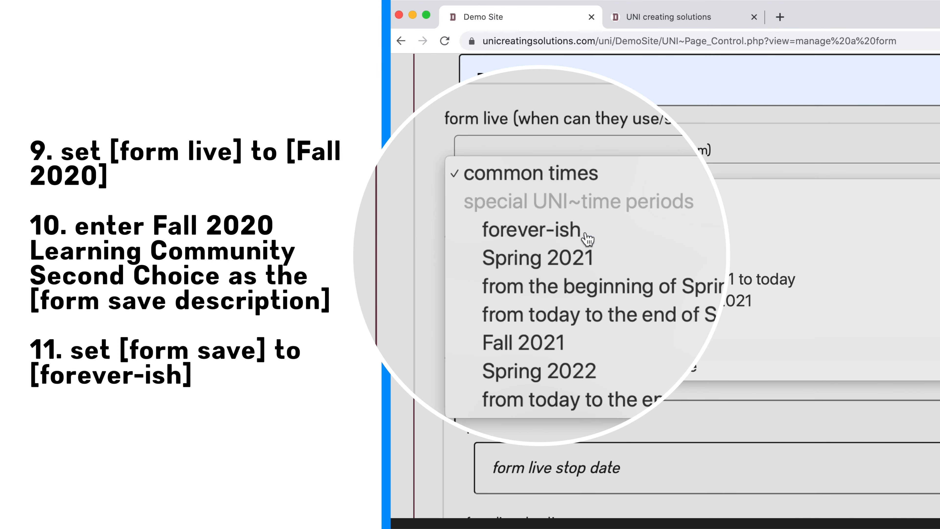
click(577, 239)
Step: Enter 'Fall 2020 Learning Community Second Choice' as the form save description
scroll(435, 204, down, 10)
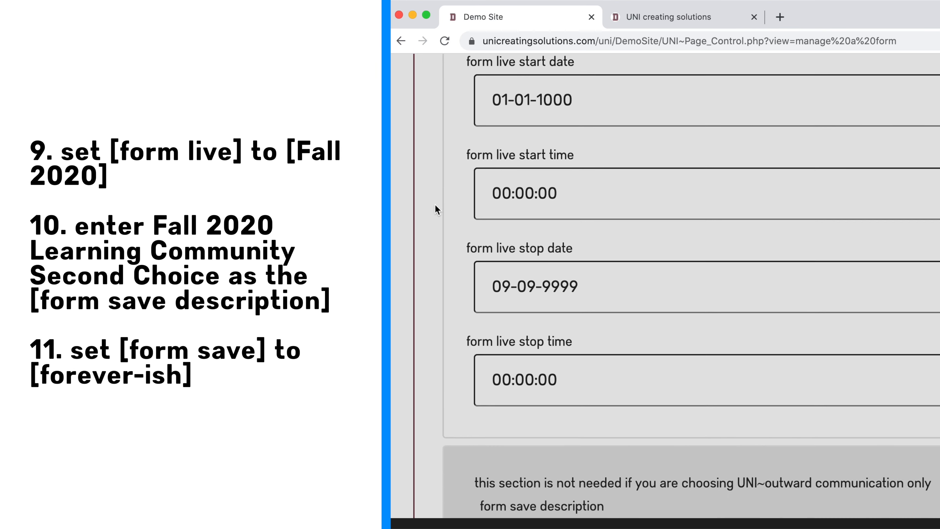
scroll(435, 204, down, 3)
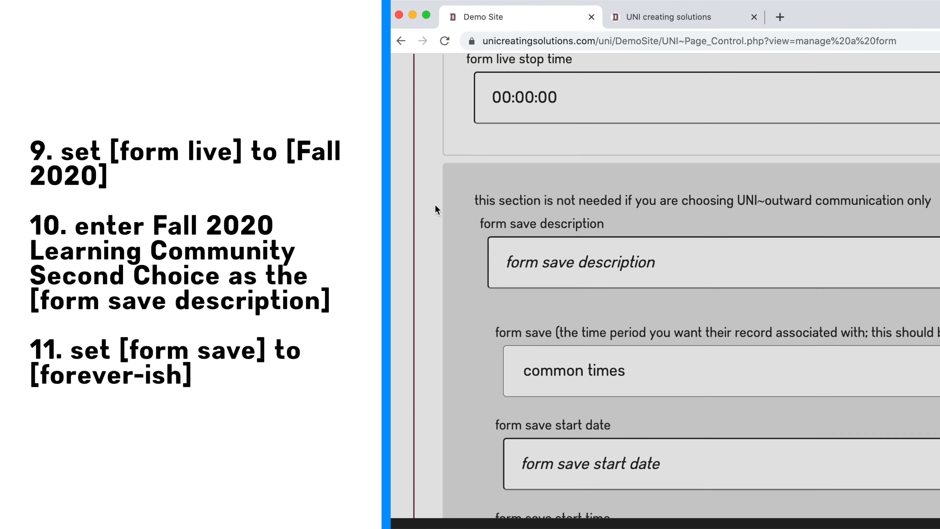
scroll(435, 204, down, 2)
scroll(434, 205, down, 2)
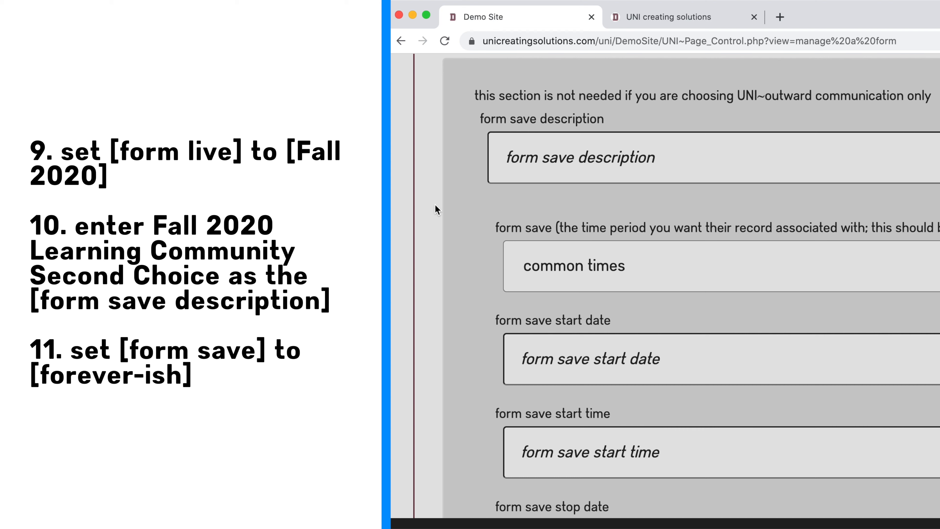
click(551, 163)
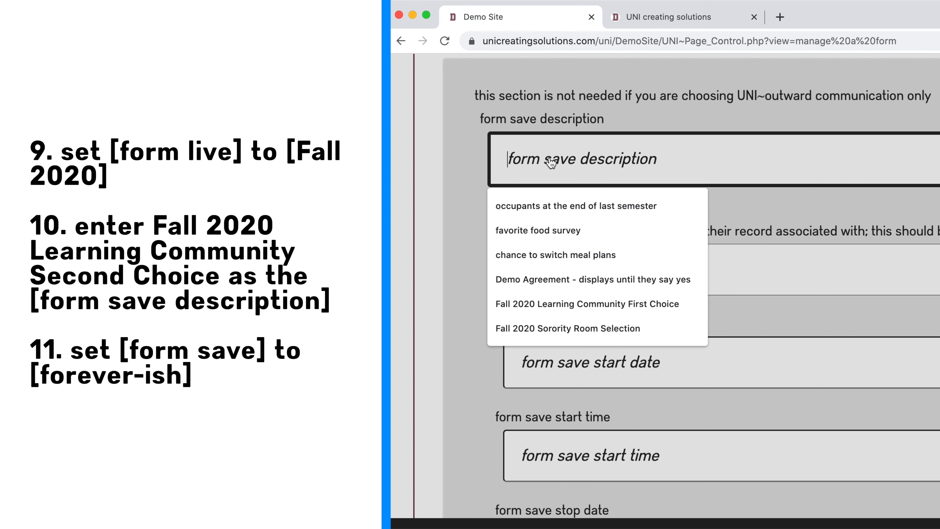
text(F)
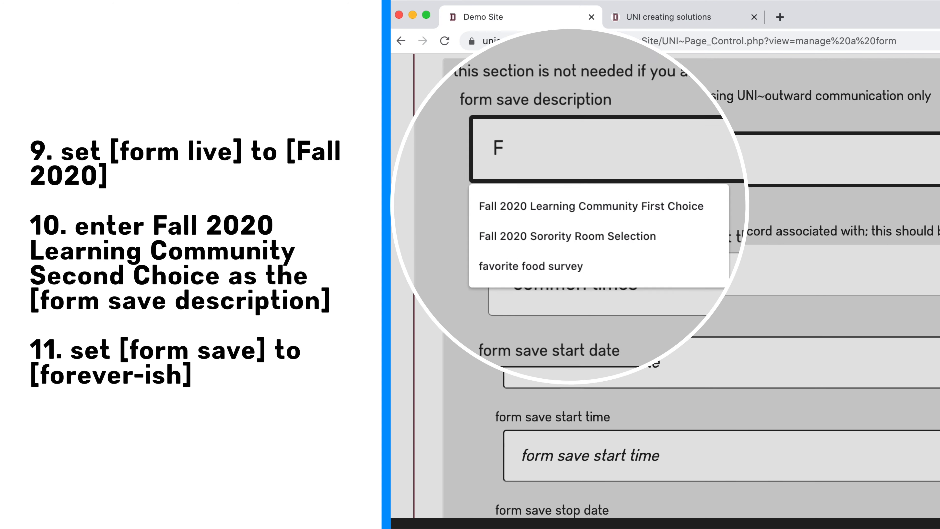
click(543, 206)
text(Second Choice)
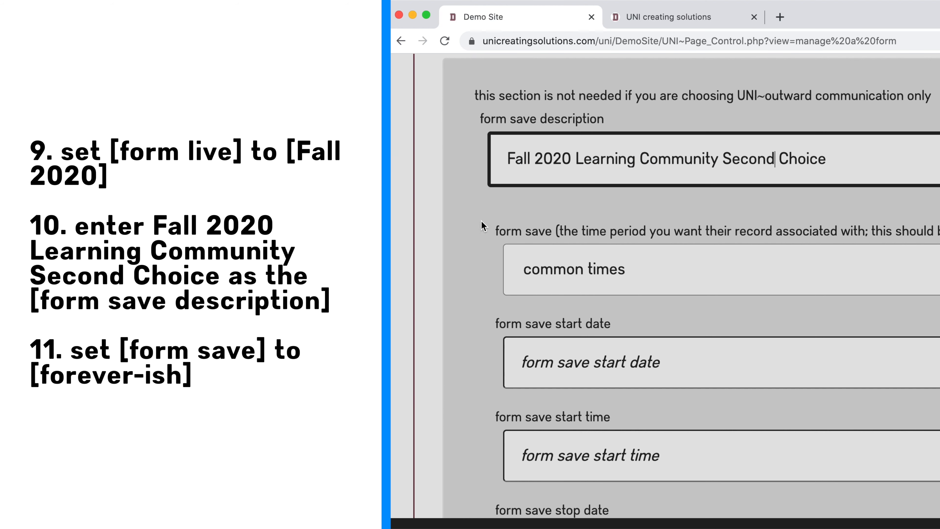
Step: Set the form save time period to 'forever-ish'
click(638, 287)
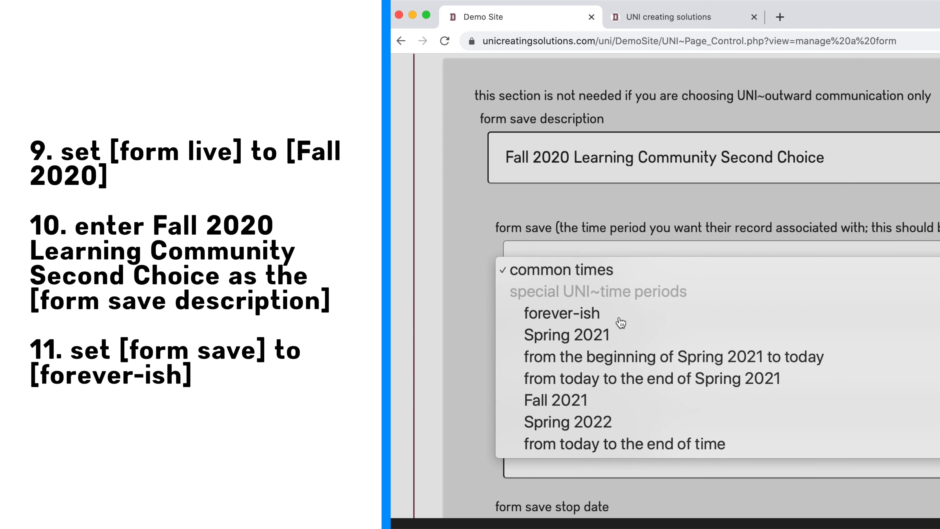
click(619, 318)
scroll(457, 296, down, 3)
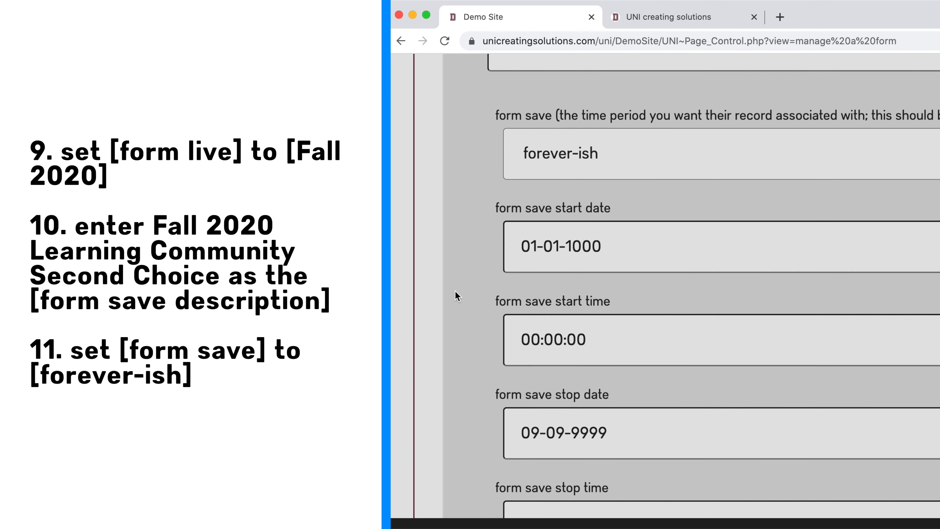
scroll(458, 296, down, 1)
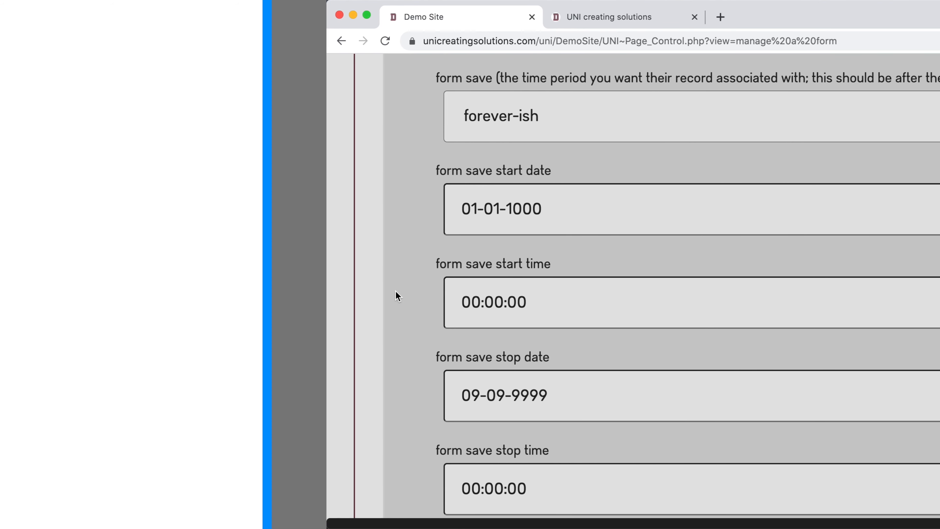
Step: Review the selection options report and space limit settings, keeping 'just use the options for the report's primary label' and 'unlimited space available'
scroll(396, 295, down, 6)
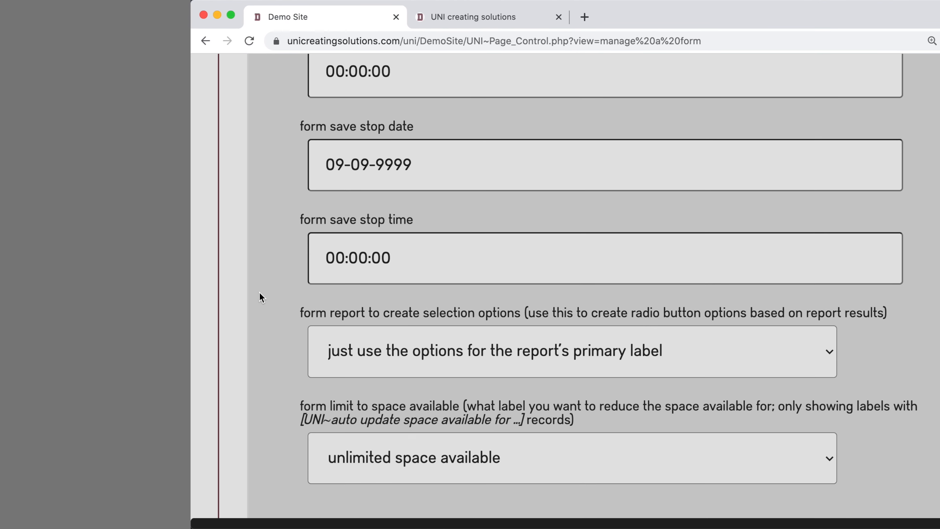
scroll(261, 296, down, 2)
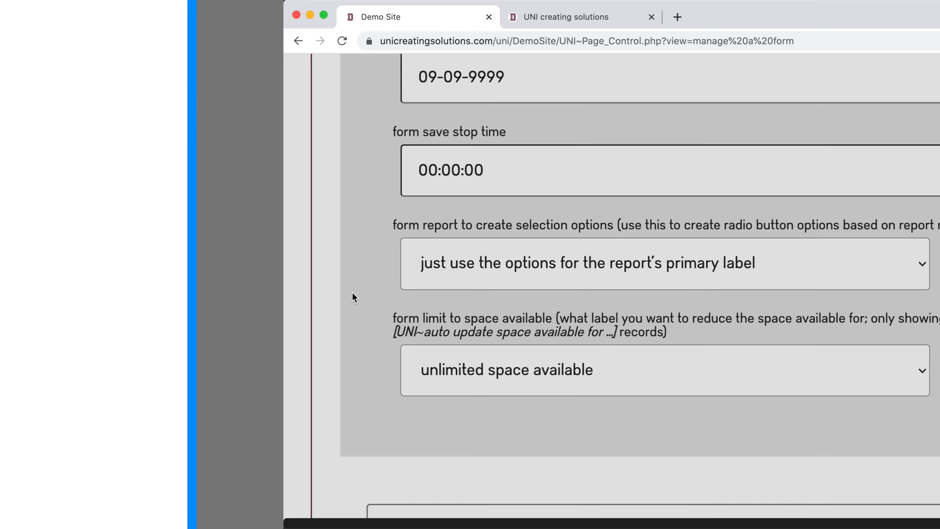
scroll(353, 296, down, 2)
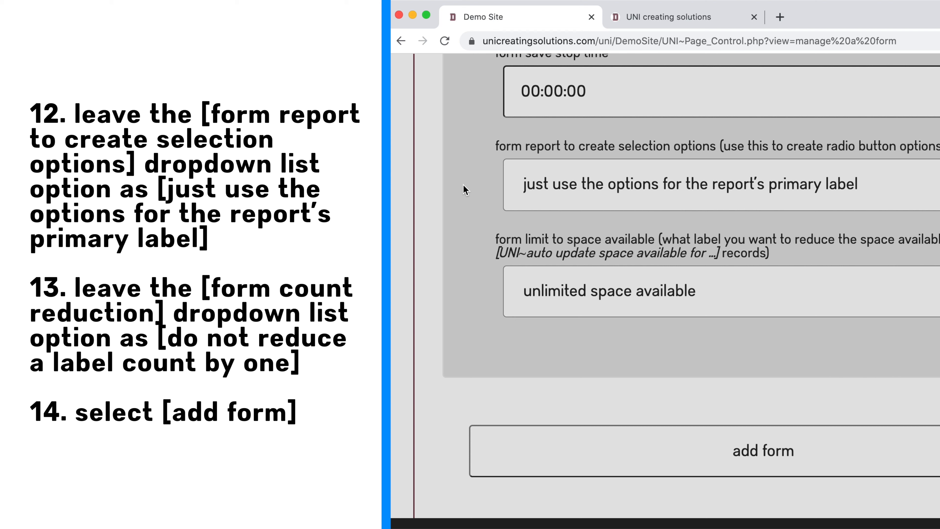
scroll(465, 190, down, 3)
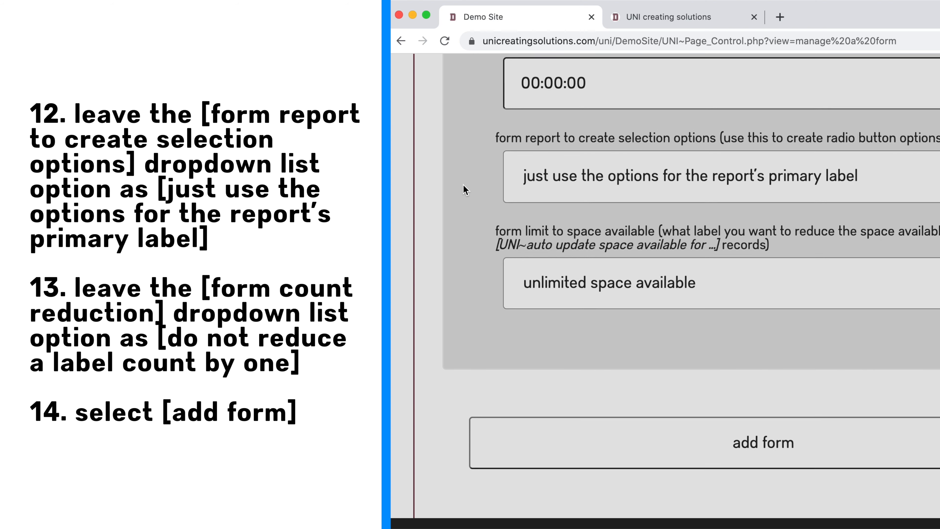